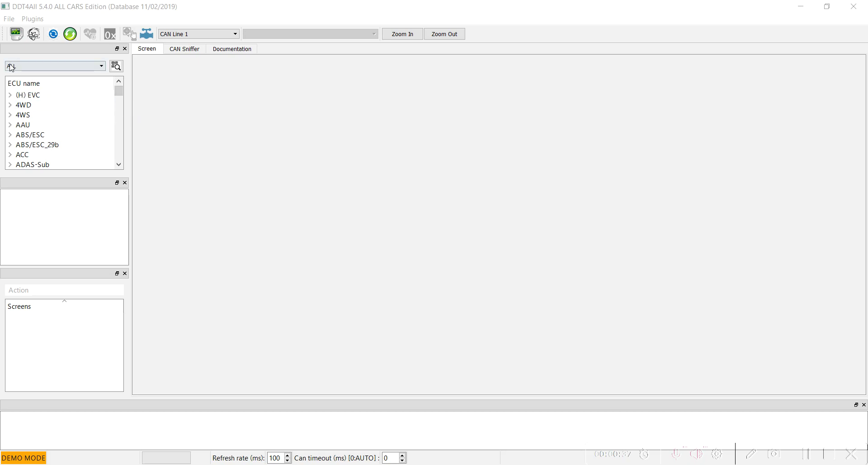
# - Choose HFE - KADJAR as the vehicle to filter the ECU list
pyautogui.click(23, 66)
pyautogui.scroll(-8, 45, 109)
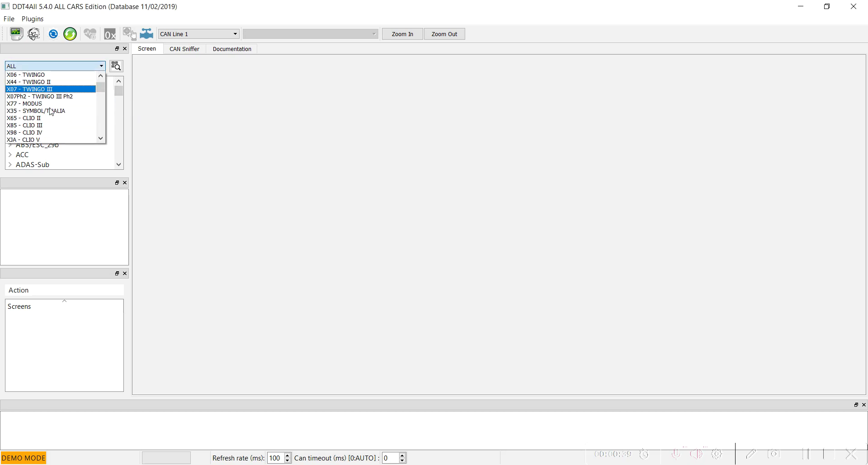
pyautogui.scroll(-6, 51, 111)
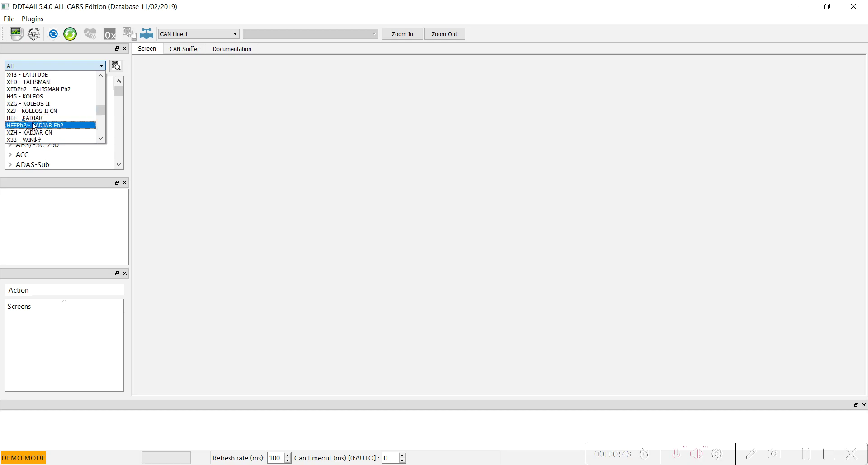
pyautogui.click(34, 118)
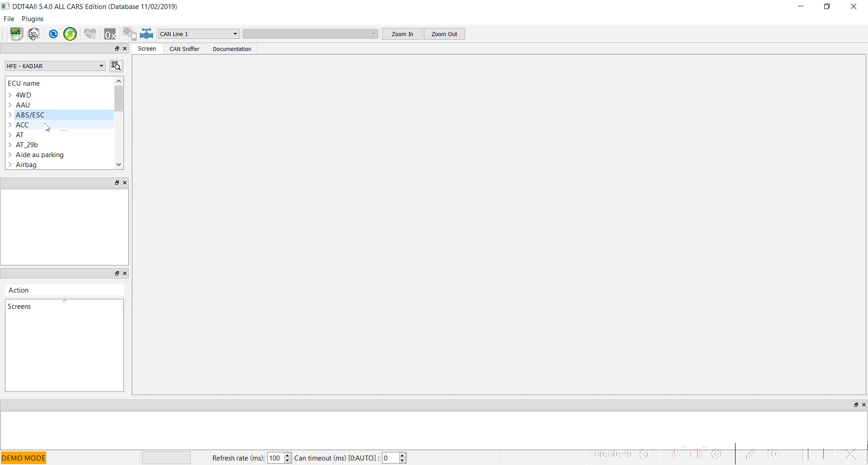
# - Add the RadNav v1.5 unit from the Audio group to the list of selected ECUs
pyautogui.scroll(-1, 47, 139)
pyautogui.scroll(-1, 46, 139)
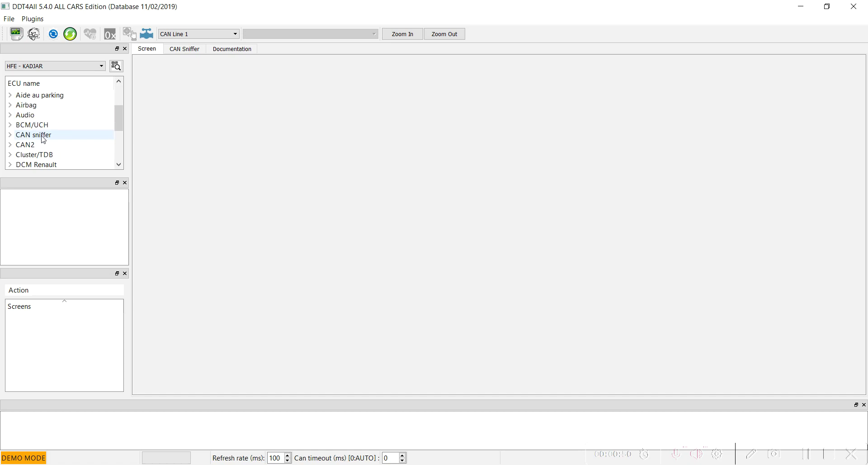
pyautogui.click(11, 116)
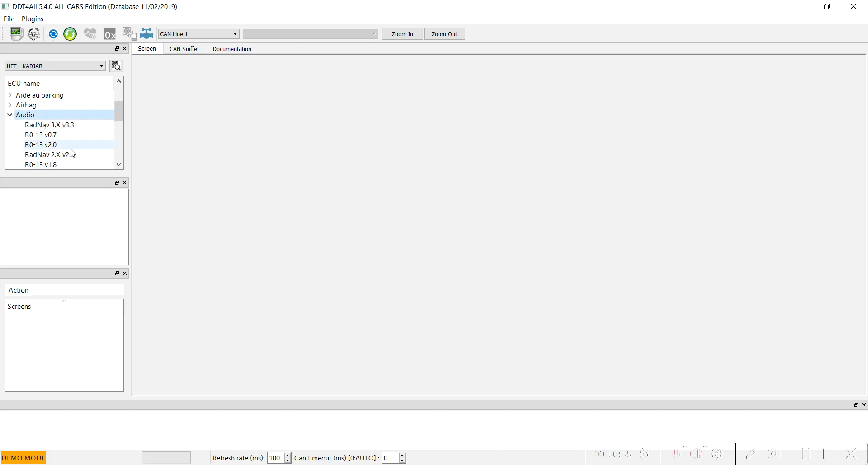
pyautogui.scroll(-1, 72, 154)
pyautogui.click(57, 144)
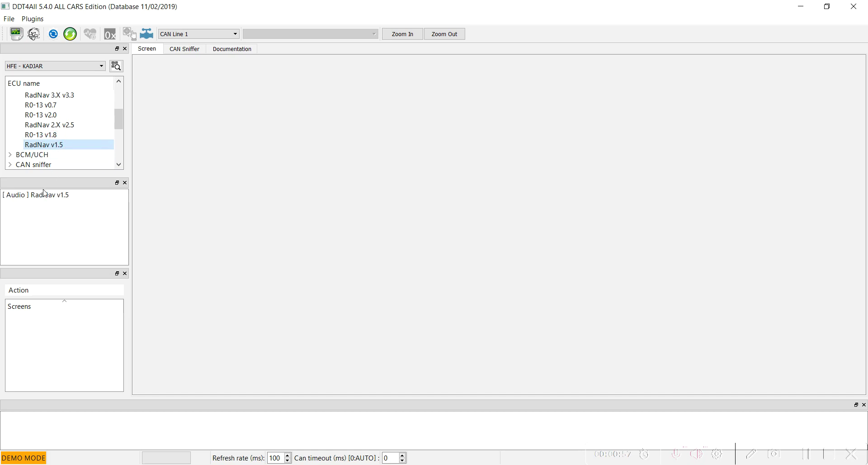
# - Load the selected RadNav v1.5 ECU and open its ECU configuration - Part II screen
pyautogui.click(57, 195)
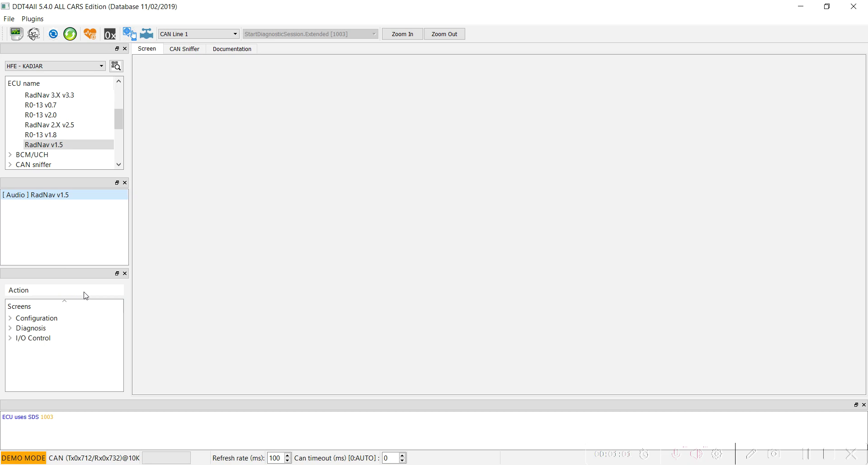
pyautogui.click(11, 319)
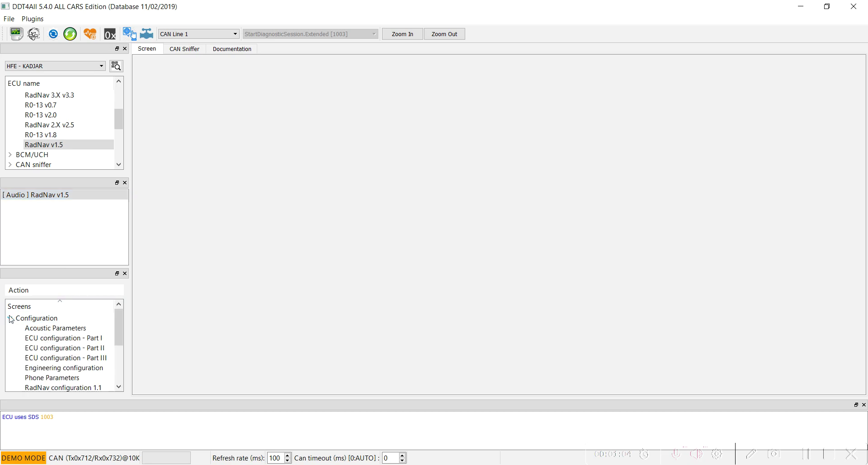
pyautogui.click(68, 349)
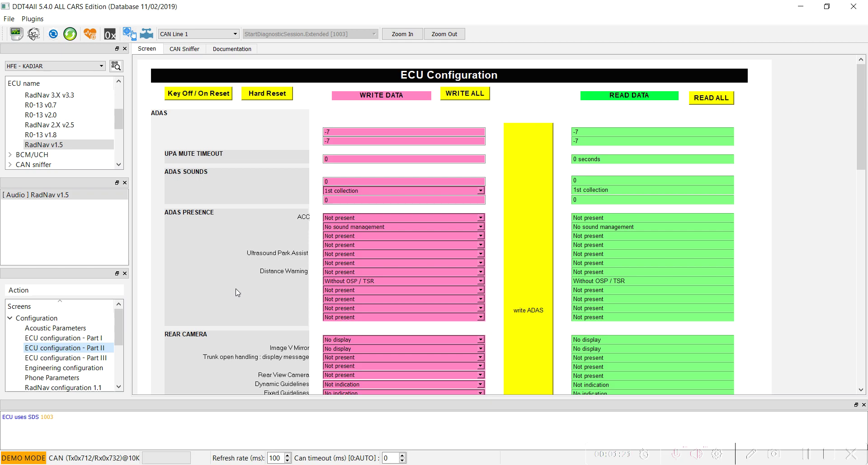
# - Set the HMI restrictions for general use, touchscreen, video, photo viewer, navigation HMI and on-screen manual to Permitted
pyautogui.scroll(-1, 243, 282)
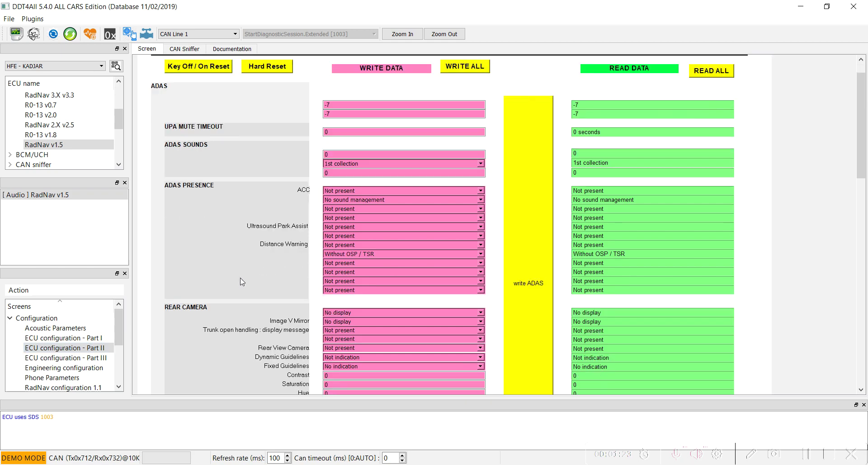
pyautogui.scroll(-6, 242, 282)
pyautogui.scroll(-4, 242, 283)
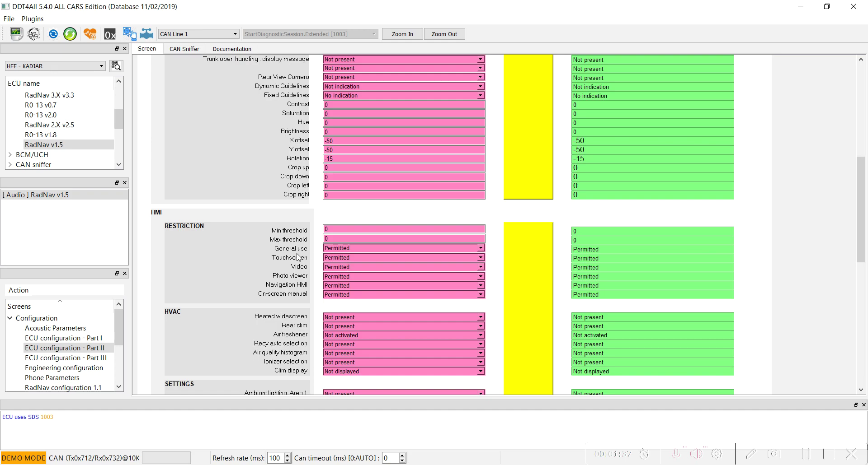
pyautogui.click(351, 257)
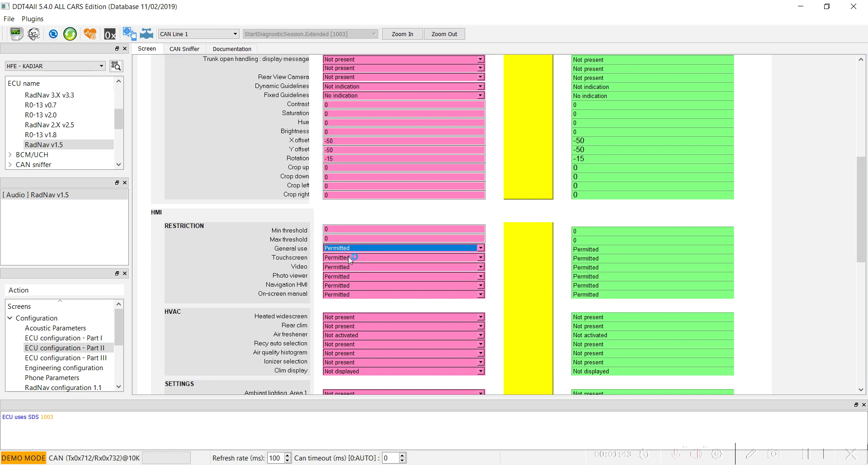
pyautogui.click(336, 256)
pyautogui.click(336, 255)
pyautogui.click(337, 266)
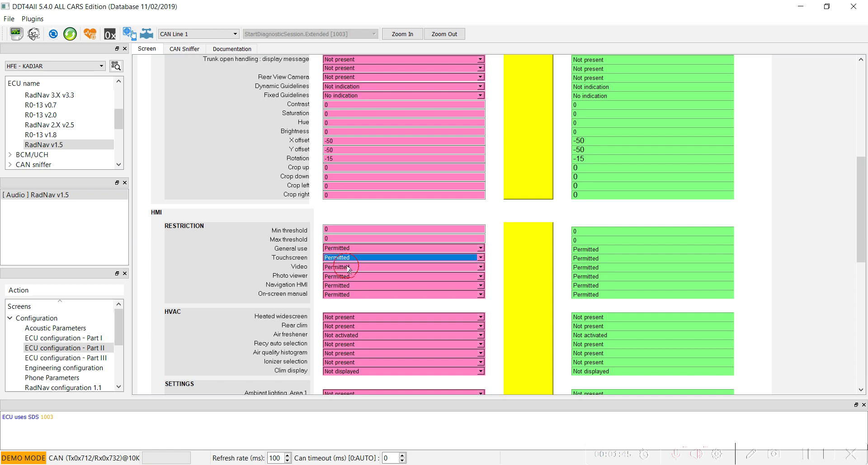
pyautogui.click(346, 267)
pyautogui.click(343, 275)
pyautogui.click(342, 277)
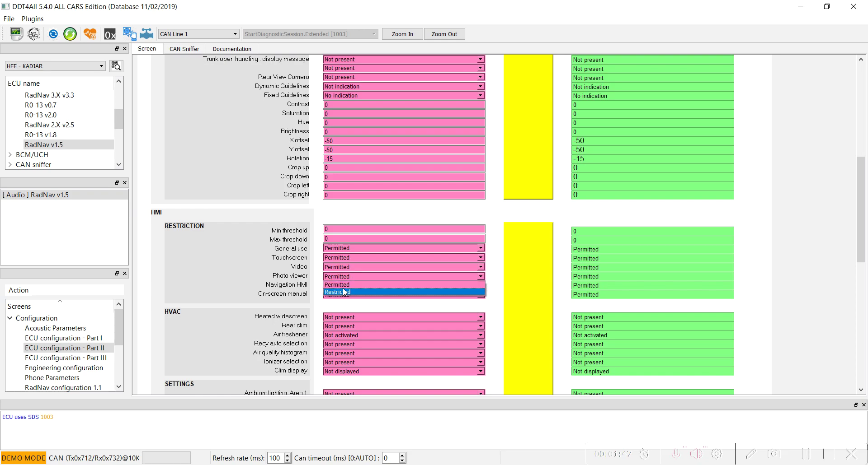
pyautogui.click(342, 286)
pyautogui.click(342, 287)
pyautogui.click(342, 294)
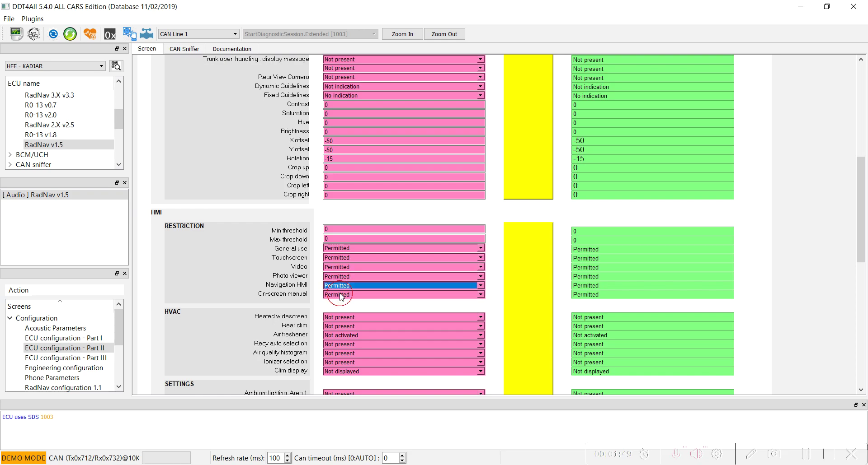
pyautogui.click(341, 296)
pyautogui.click(339, 303)
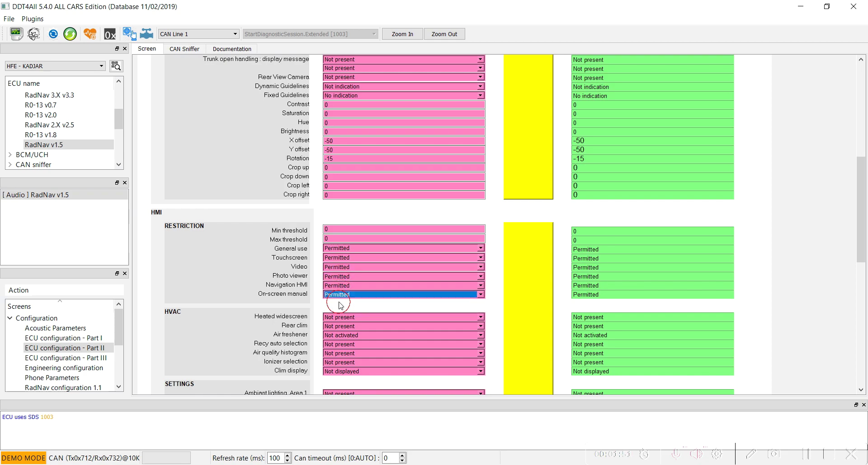
# - Enable expert mode with the RadNav v1.5 configuration screen open
pyautogui.scroll(-6, 501, 269)
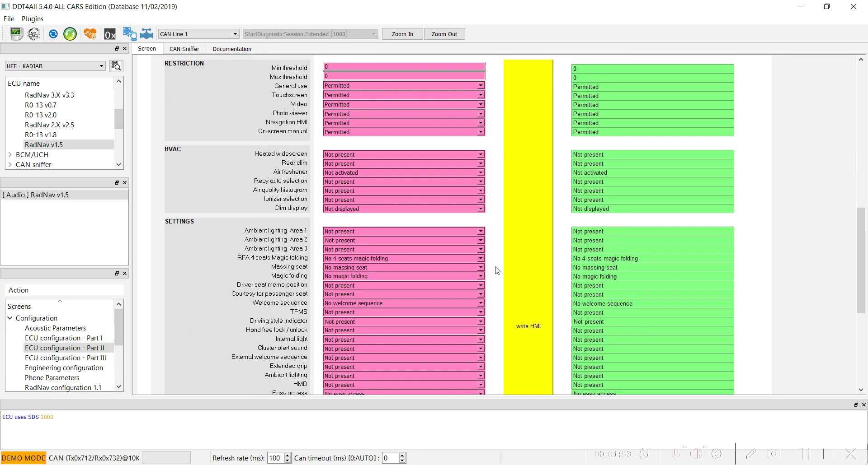
pyautogui.scroll(3, 501, 258)
pyautogui.scroll(15, 499, 271)
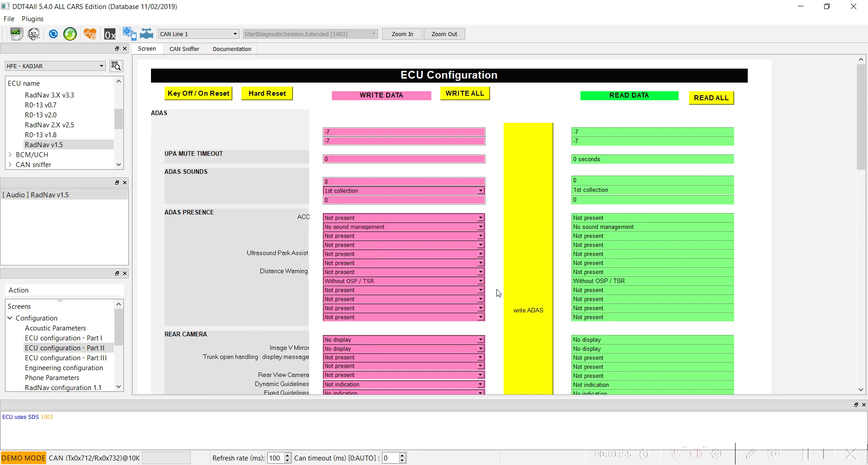
pyautogui.scroll(-12, 496, 291)
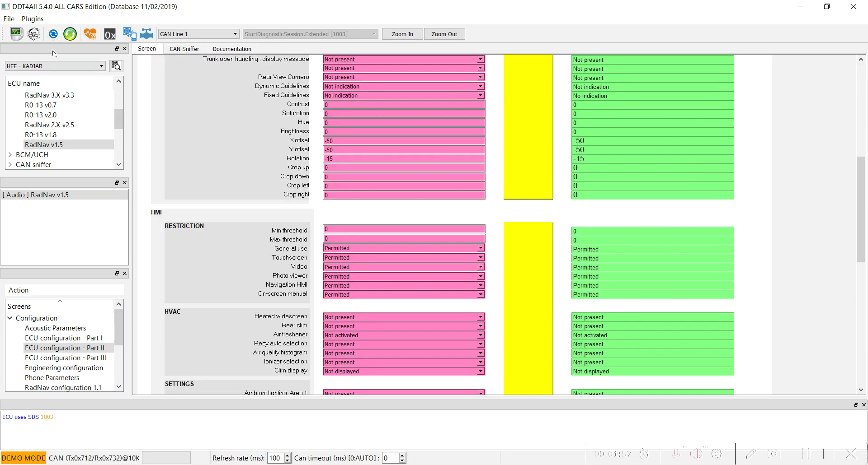
pyautogui.click(34, 35)
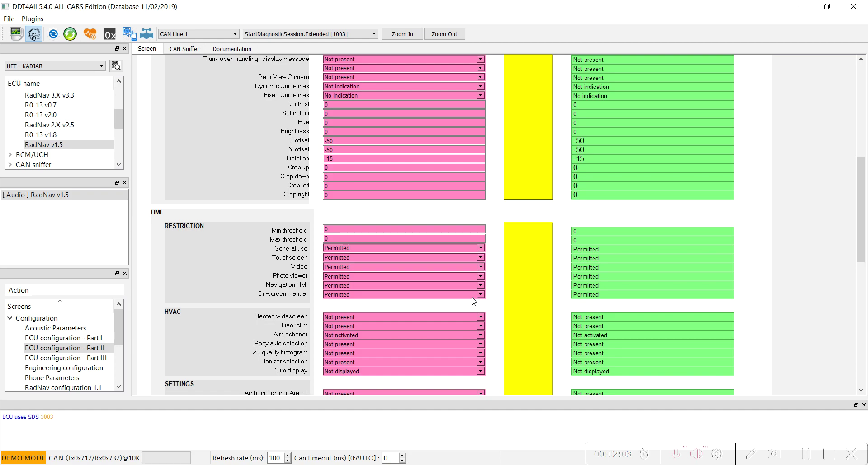
# - Set Clim display in the HVAC section to Displayed
pyautogui.moveTo(460, 317)
pyautogui.click(353, 373)
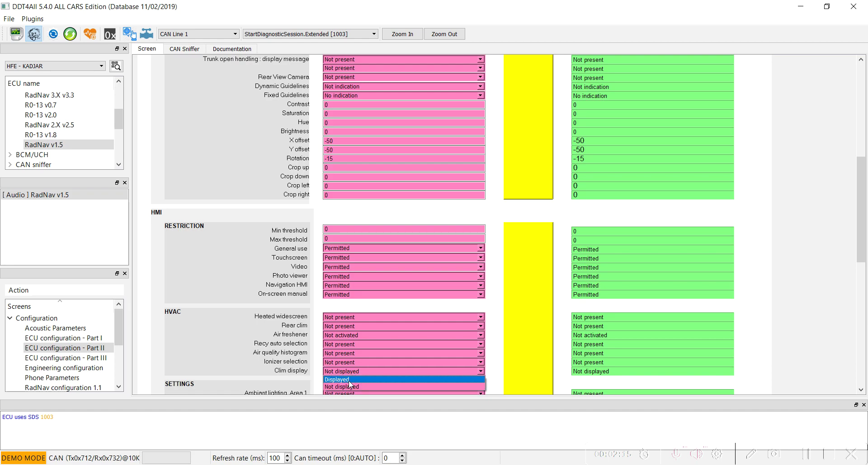
pyautogui.click(348, 381)
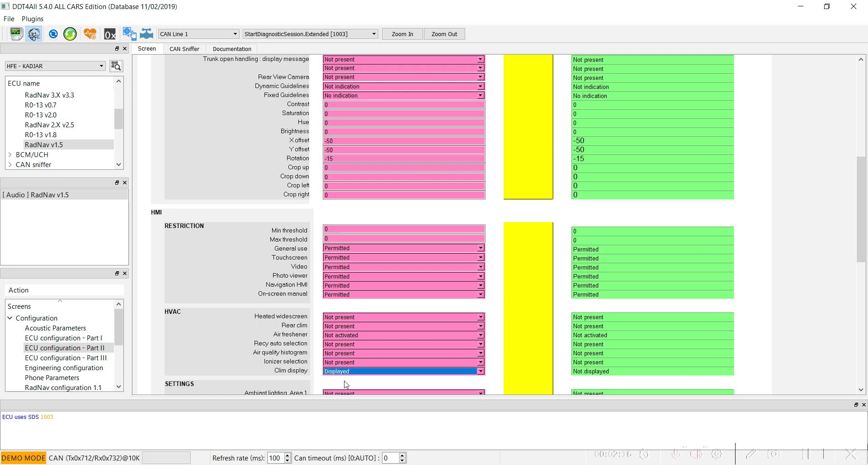
pyautogui.click(247, 368)
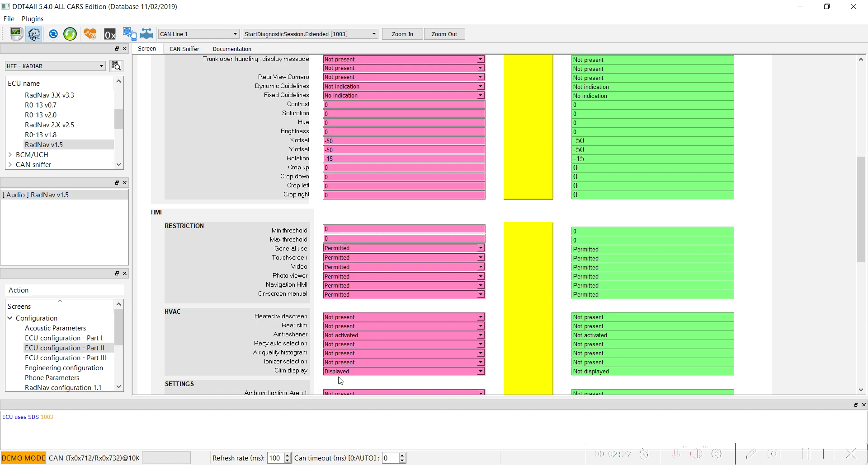
# - Write the HMI section's settings to the ECU
pyautogui.scroll(-2, 525, 313)
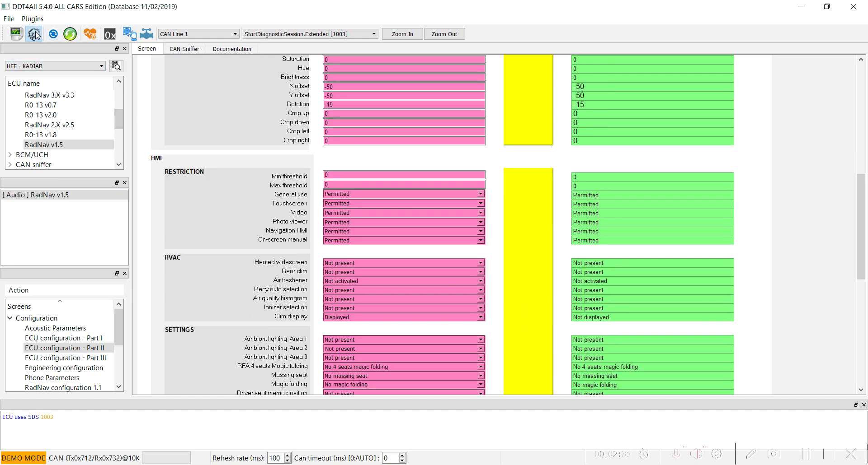
pyautogui.scroll(-3, 525, 240)
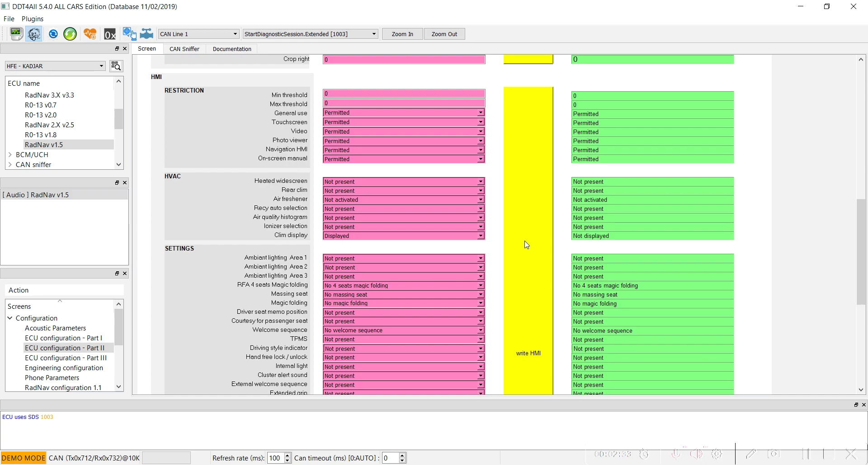
pyautogui.scroll(9, 527, 244)
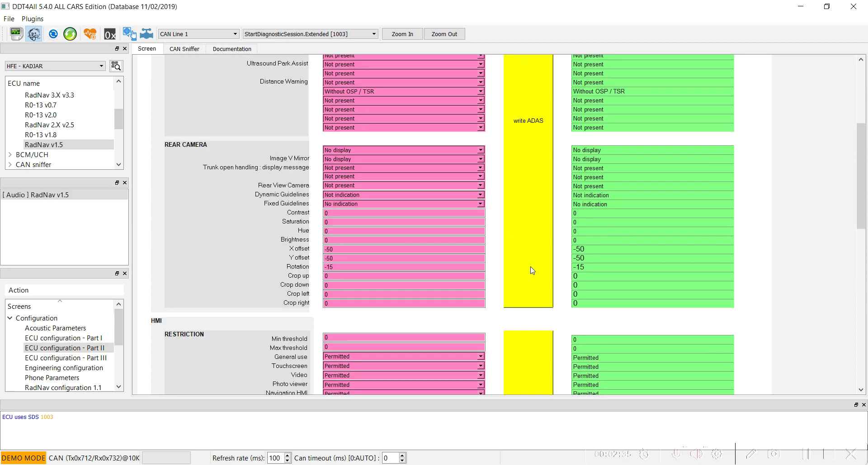
pyautogui.scroll(-7, 532, 271)
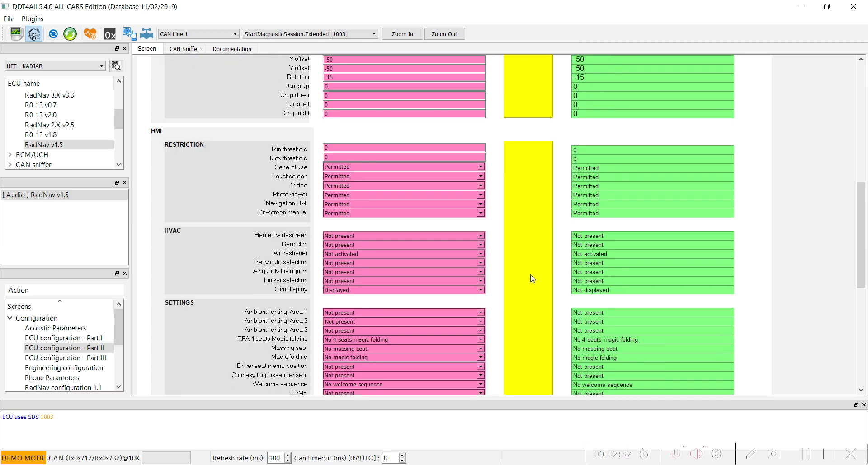
pyautogui.scroll(-4, 533, 278)
pyautogui.click(532, 292)
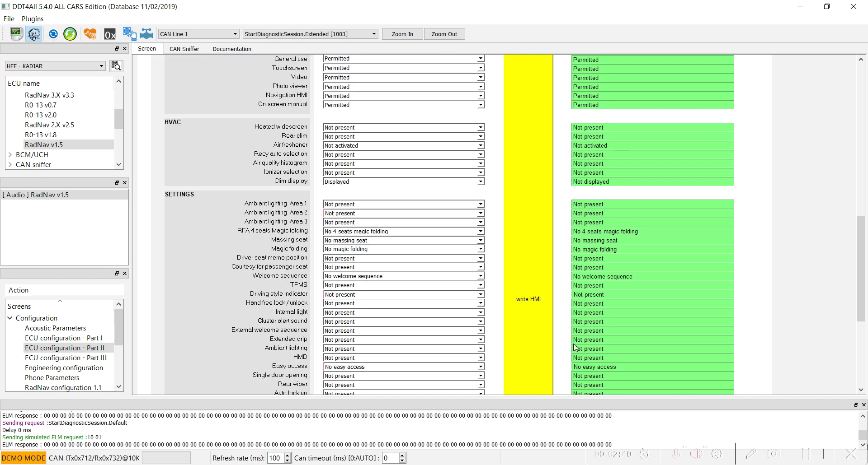
# - Perform a Key Off / On Reset of the RadNav v1.5 ECU
pyautogui.scroll(5, 325, 237)
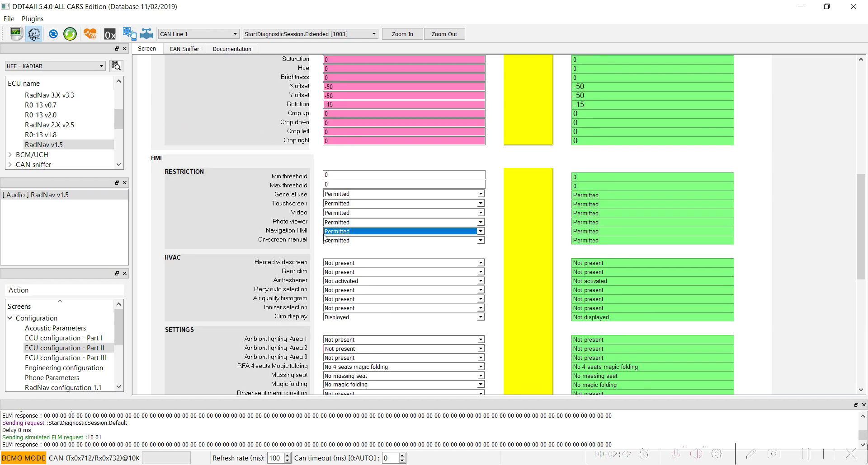
pyautogui.scroll(6, 482, 203)
pyautogui.scroll(7, 569, 193)
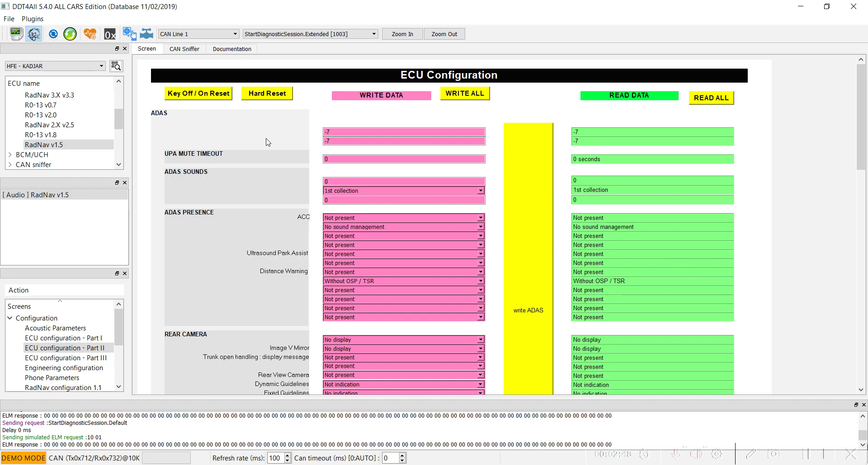
pyautogui.click(325, 132)
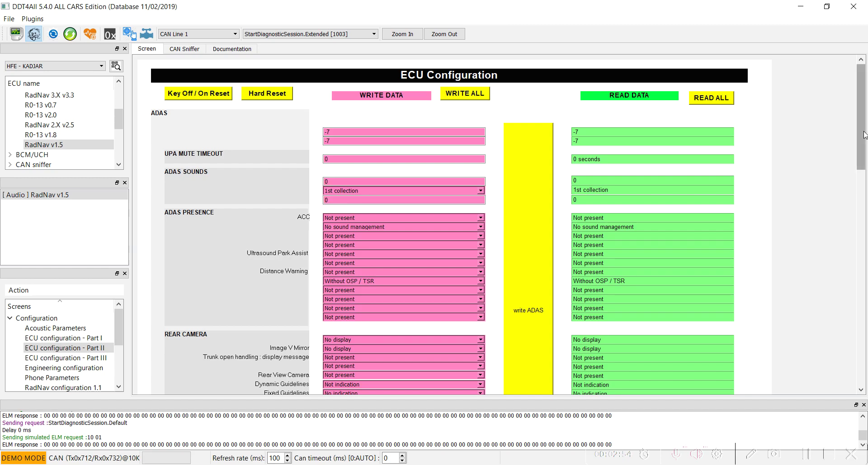
pyautogui.moveTo(861, 140); pyautogui.dragTo(851, 122)
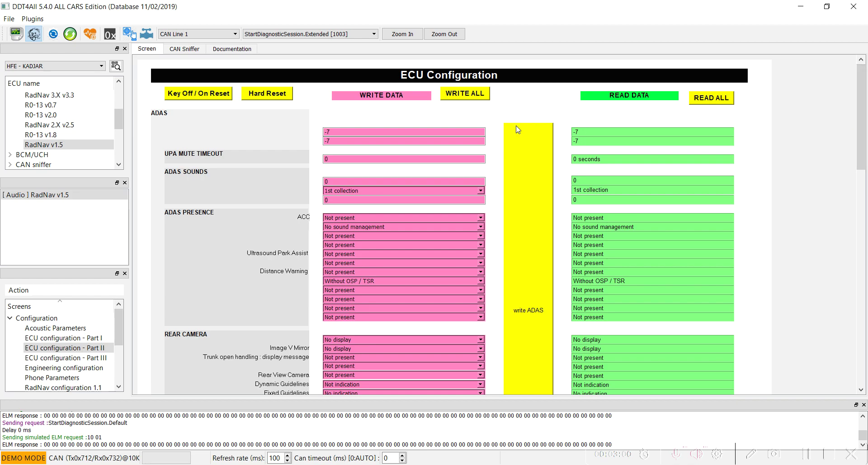
pyautogui.click(189, 94)
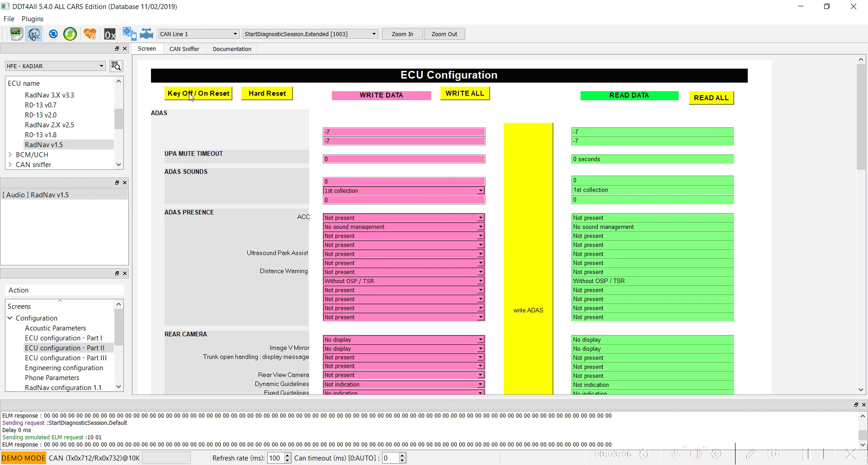